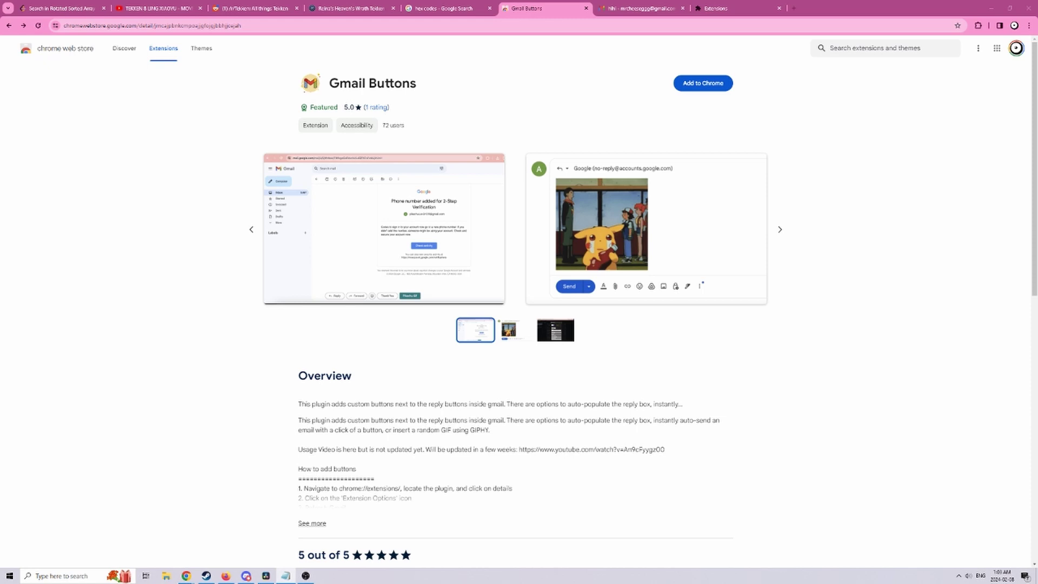
- Search the Chrome Web Store extensions for 'gmail buttons'
{"action": "left_click", "coordinate": [837, 50]}
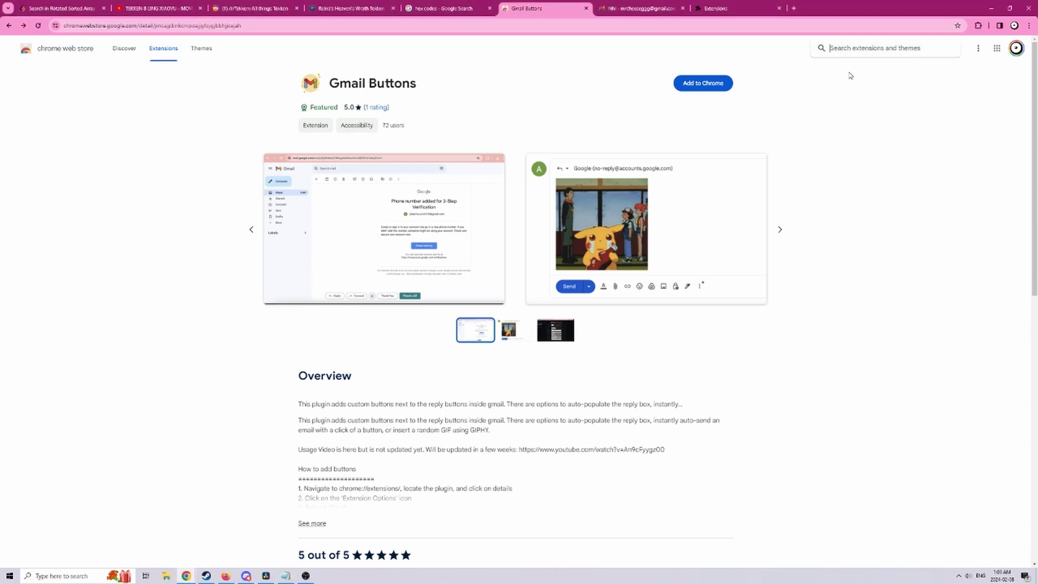
{"action": "type", "text": "gmail buttons"}
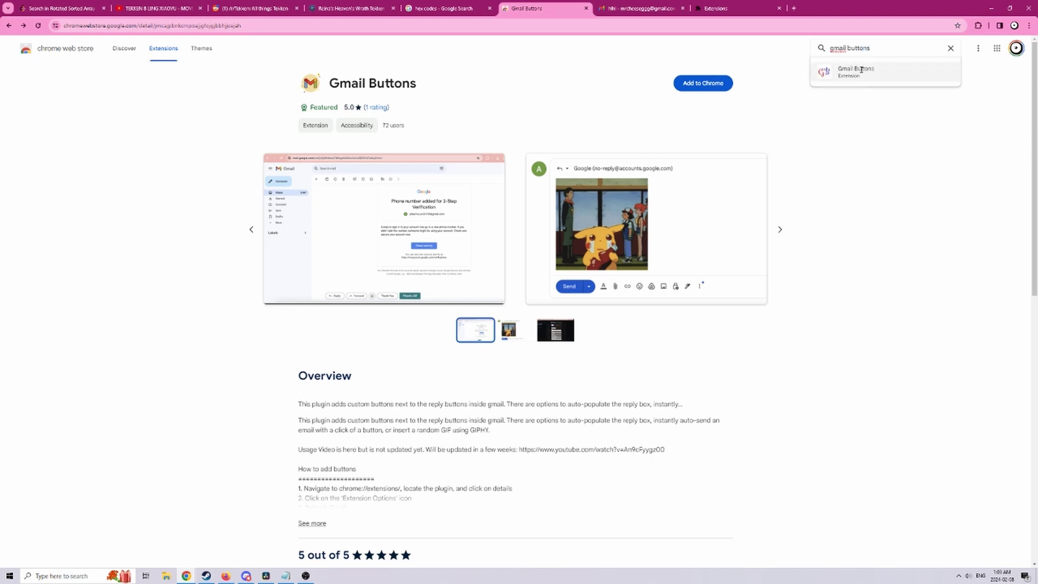
{"action": "left_click", "coordinate": [887, 174]}
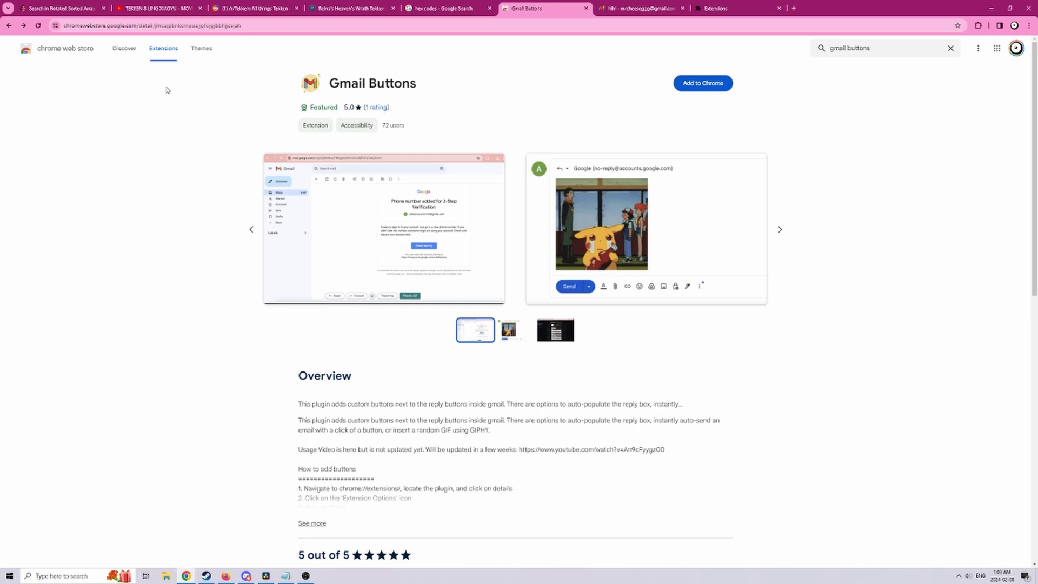
- Enlarge and close the Gmail and Pikachu GIF preview screenshots
{"action": "left_click", "coordinate": [348, 229]}
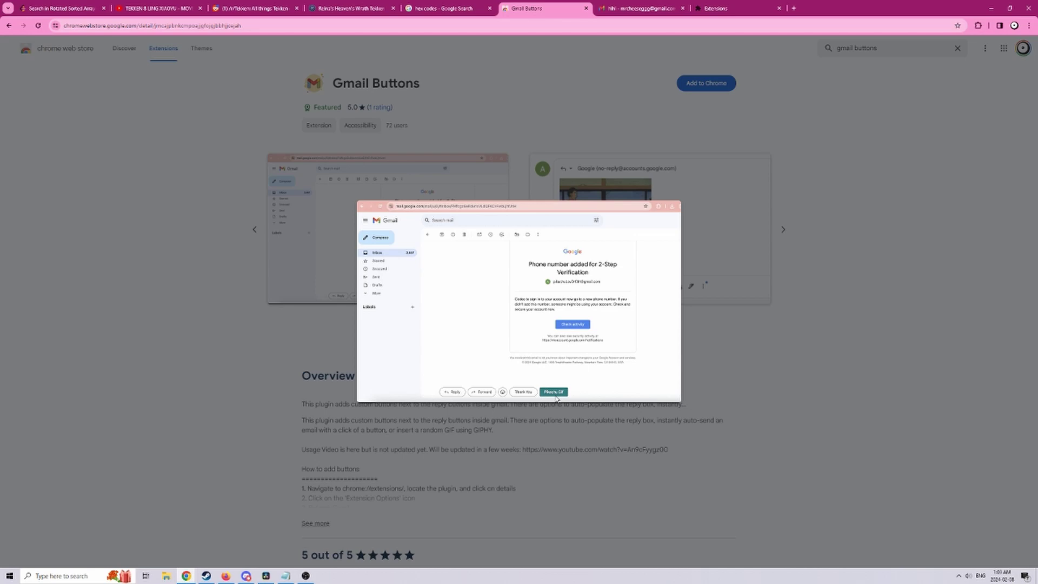
{"action": "left_click", "coordinate": [765, 365]}
{"action": "left_click", "coordinate": [649, 259]}
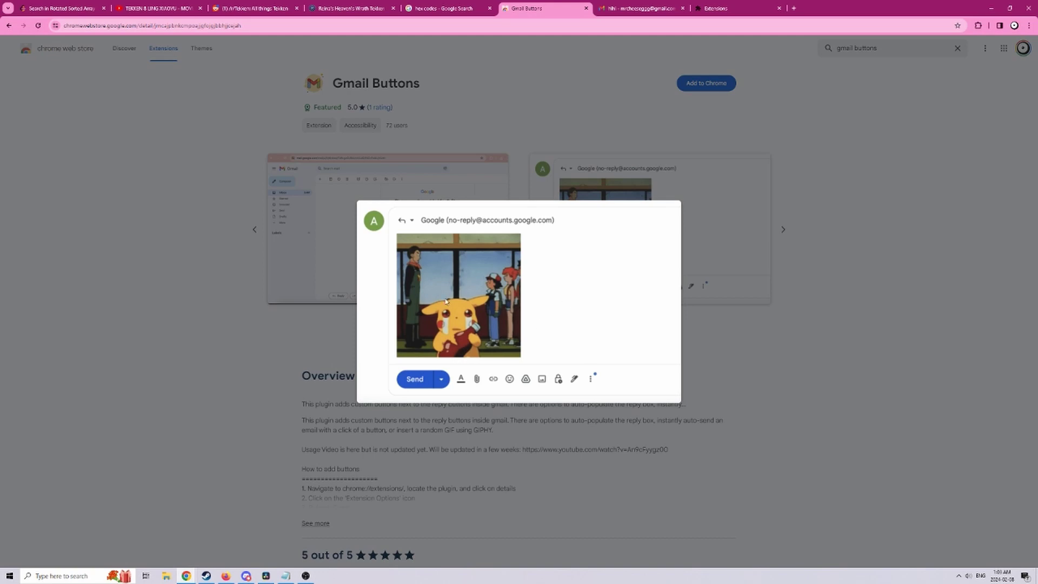
{"action": "left_click", "coordinate": [696, 314]}
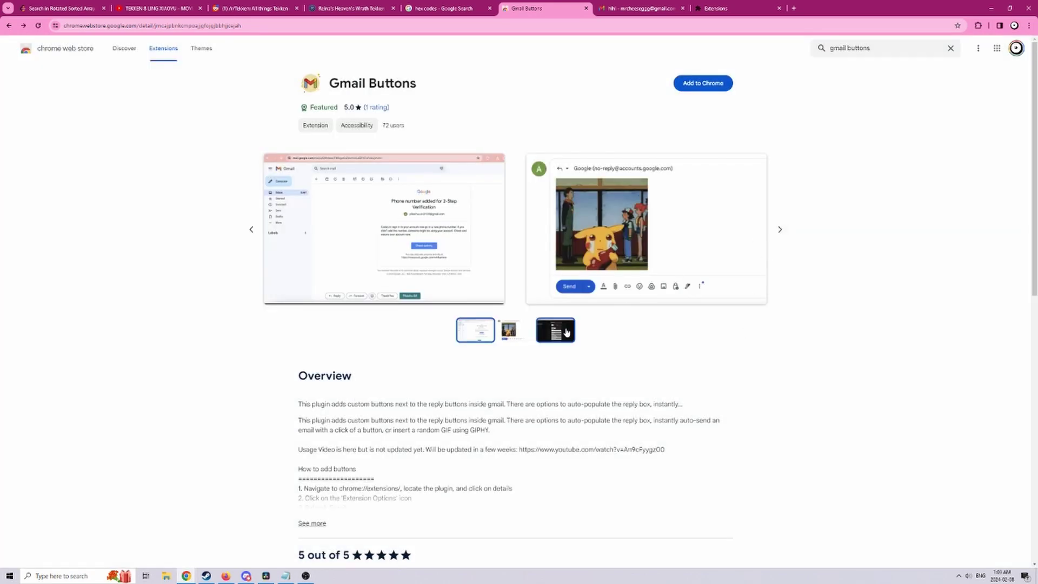
- View the extension-options screenshot, then add Gmail Buttons to Chrome
{"action": "left_click", "coordinate": [567, 332]}
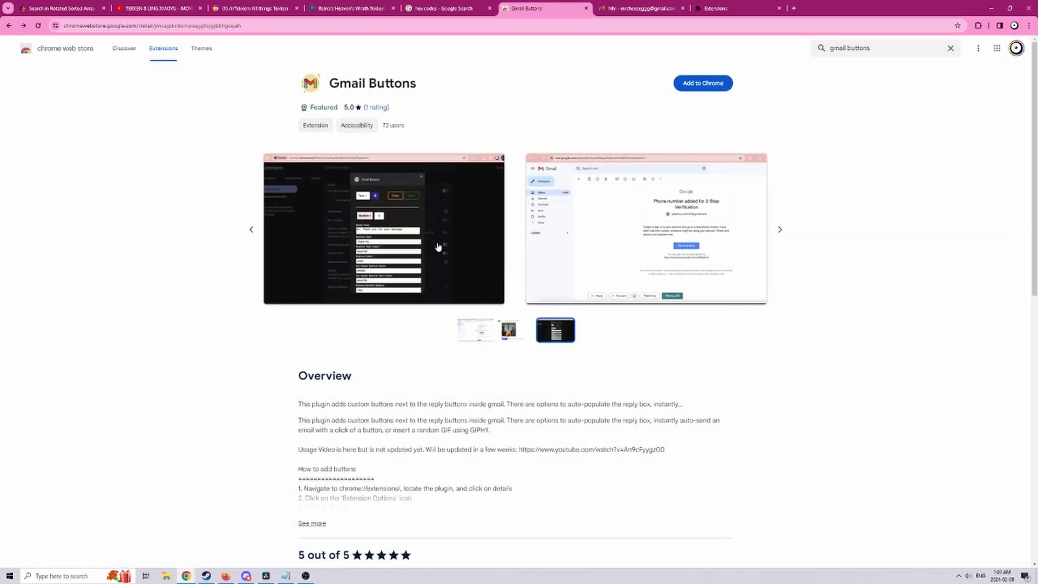
{"action": "left_click", "coordinate": [438, 241]}
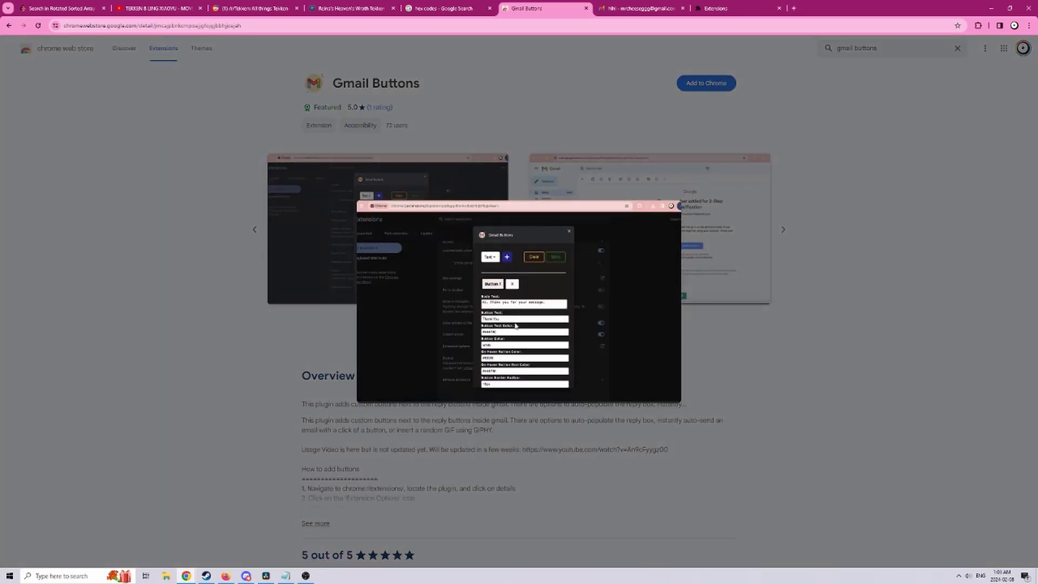
{"action": "left_click", "coordinate": [817, 296]}
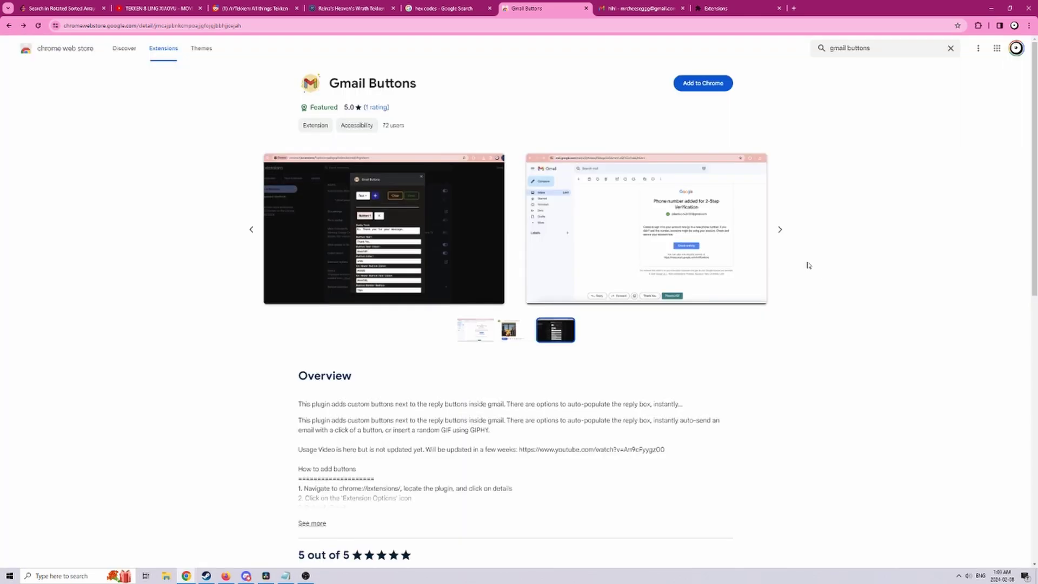
{"action": "left_click", "coordinate": [724, 86]}
{"action": "left_click", "coordinate": [585, 97]}
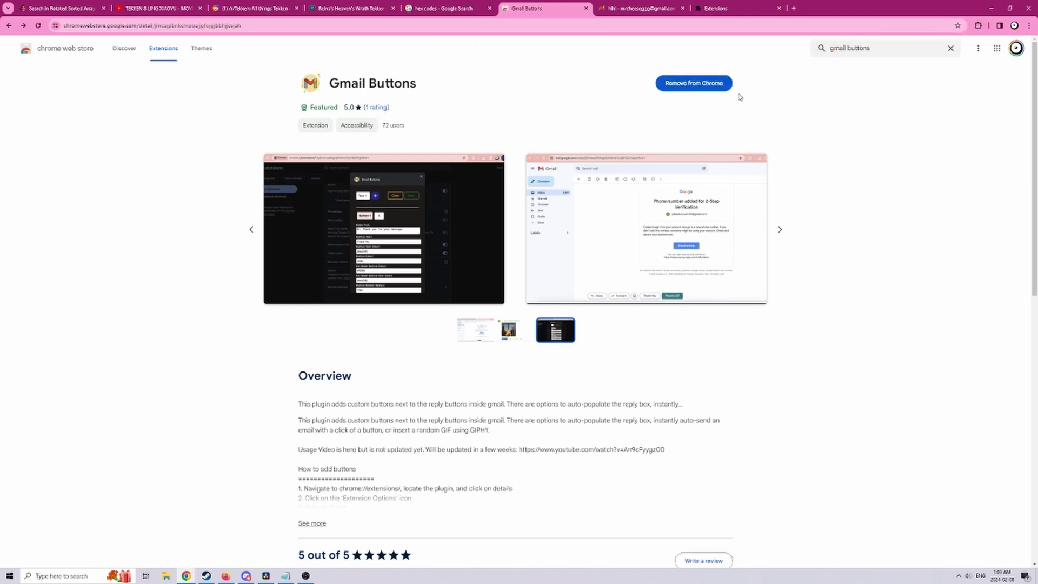
- Open the Gmail Buttons options from its details page on chrome://extensions
{"action": "left_click", "coordinate": [740, 9]}
{"action": "left_click", "coordinate": [179, 27]}
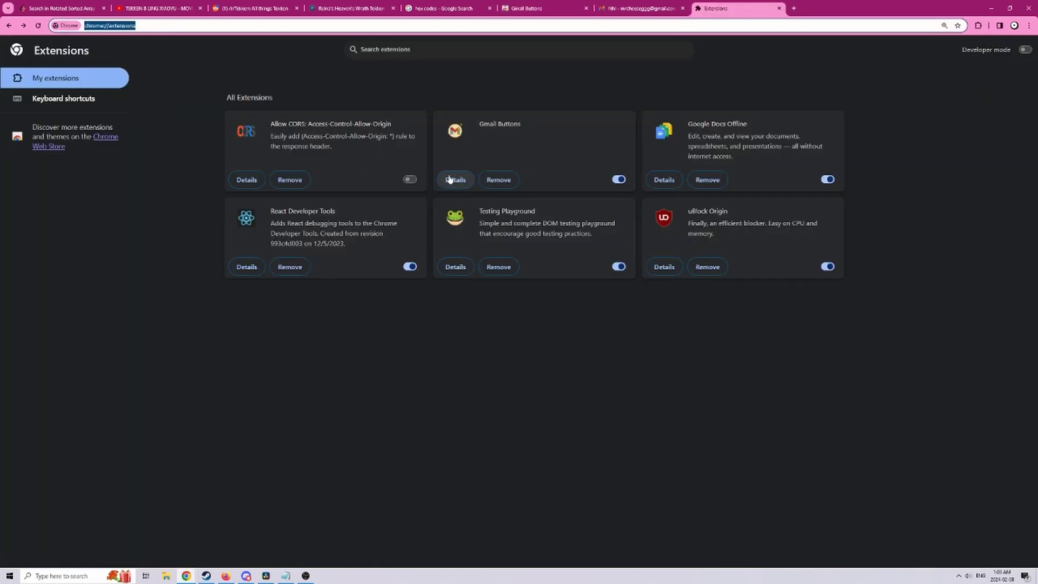
{"action": "left_click", "coordinate": [464, 181]}
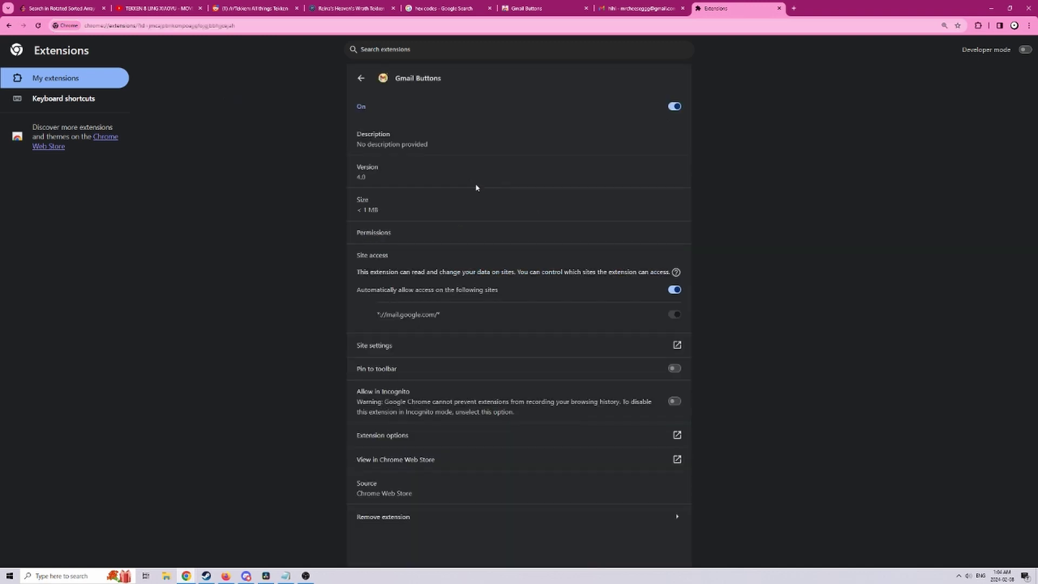
{"action": "left_click", "coordinate": [676, 434]}
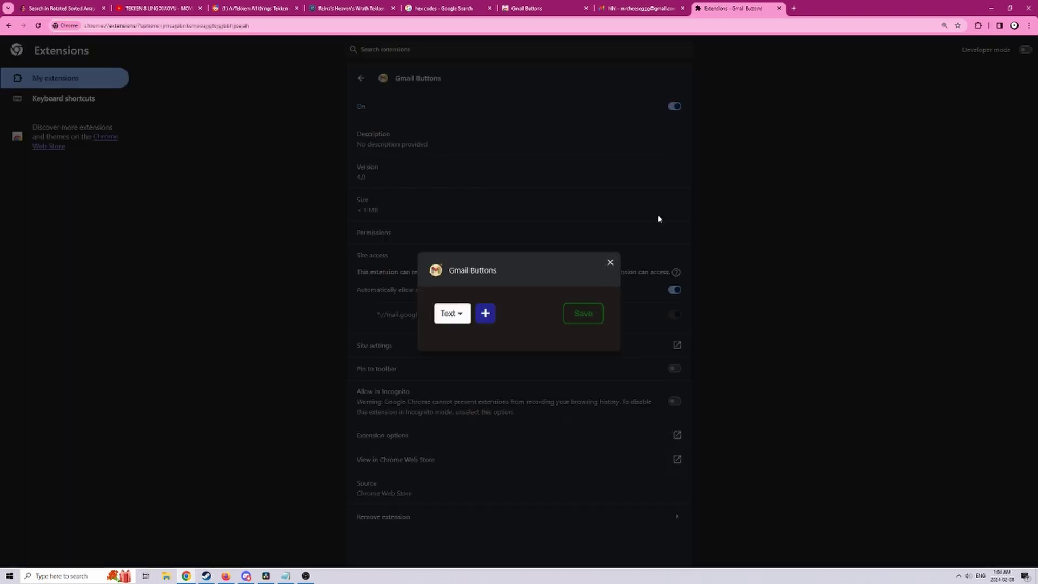
- From the Gmail tab, open the Gmail Buttons options via the toolbar extensions menu
{"action": "left_click", "coordinate": [649, 11]}
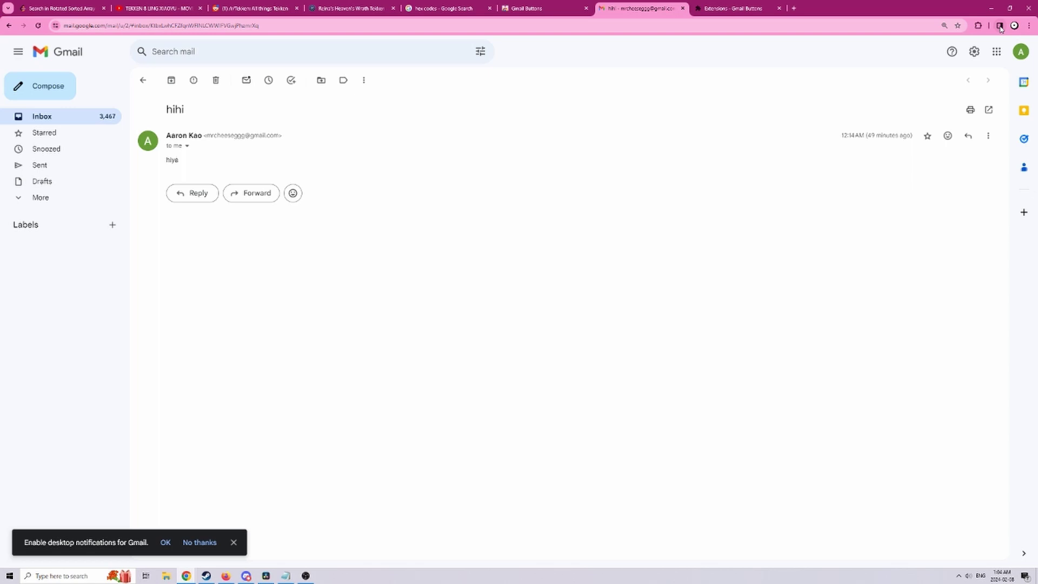
{"action": "left_click", "coordinate": [979, 26]}
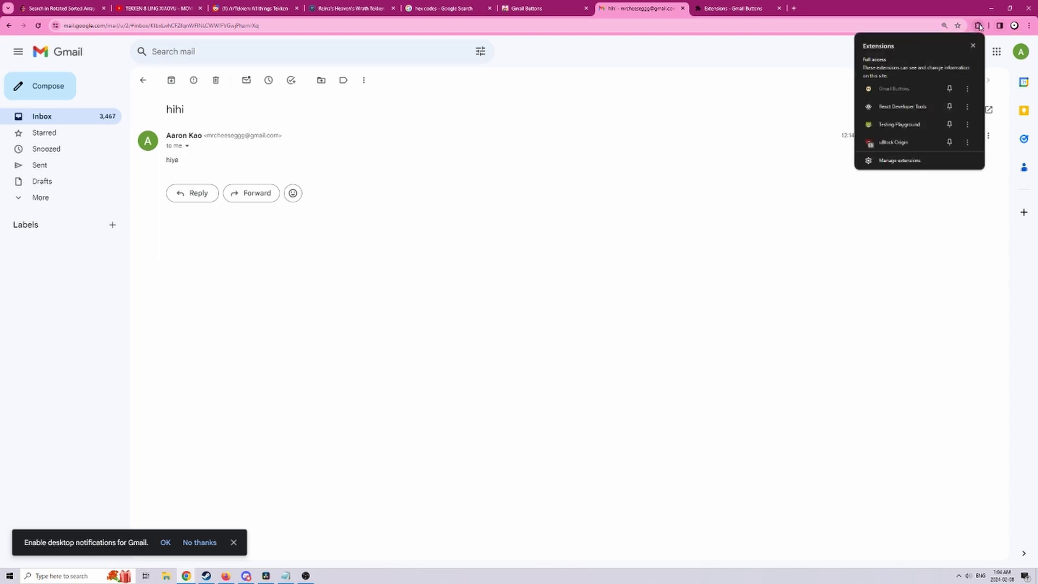
{"action": "left_click", "coordinate": [968, 90]}
{"action": "left_click", "coordinate": [920, 144]}
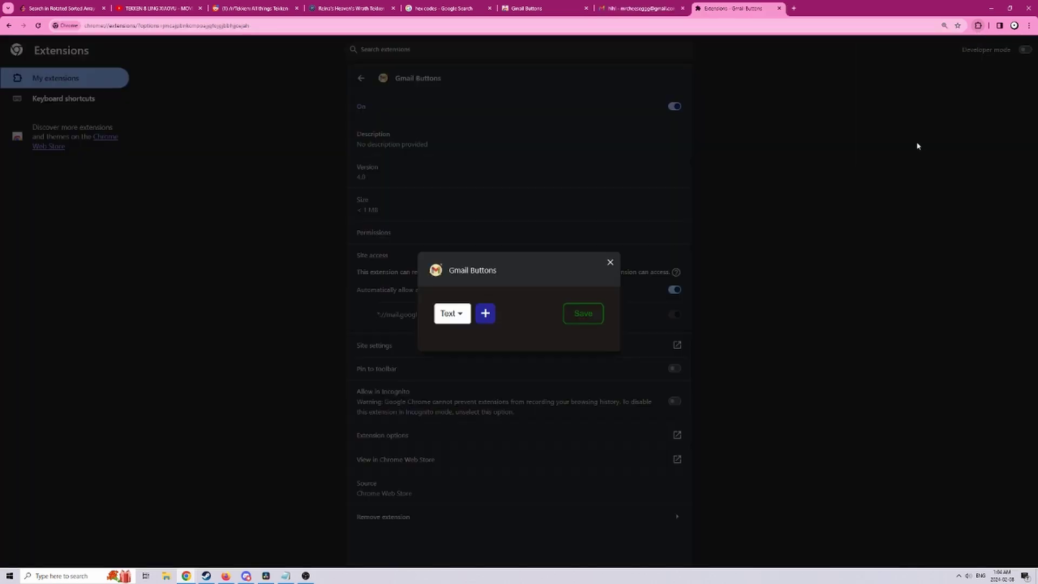
- Add Button 1 with body text NEEDS_APPROVAL and button text APPROVAL
{"action": "left_click", "coordinate": [452, 314]}
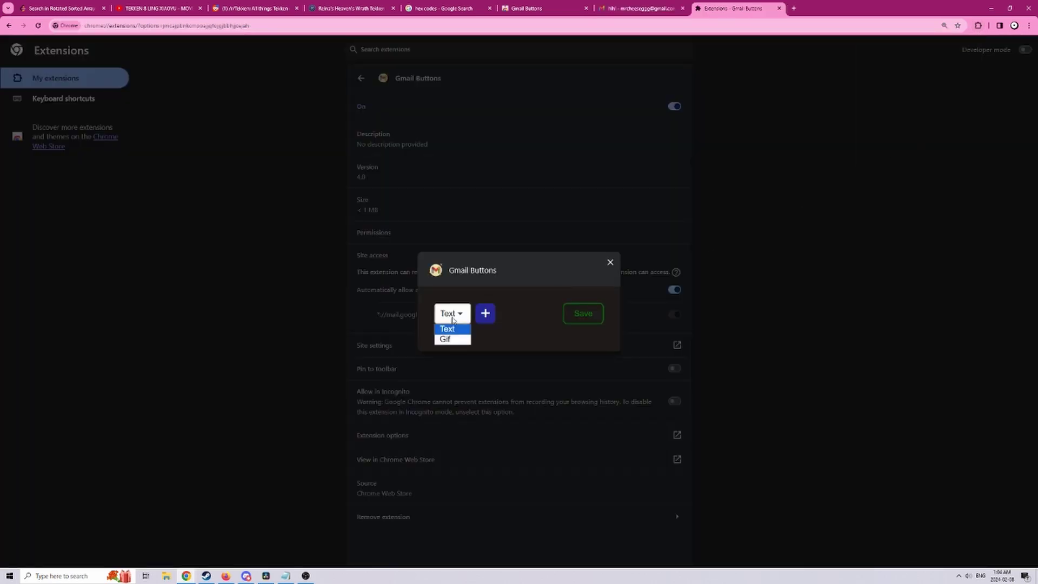
{"action": "left_click", "coordinate": [485, 313]}
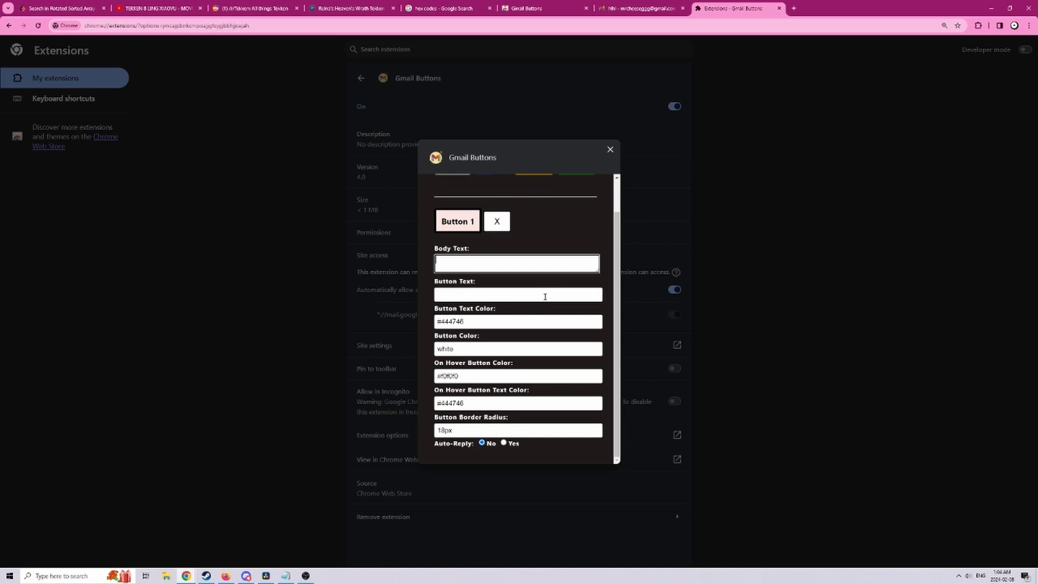
{"action": "type", "text": "NEEDS_APPROVAL"}
{"action": "left_click", "coordinate": [530, 295]}
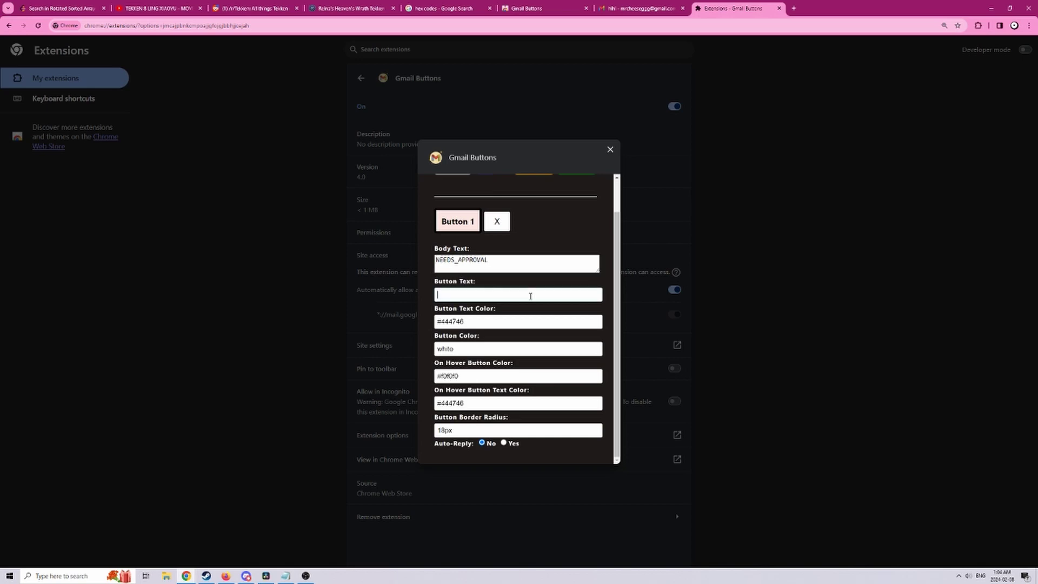
{"action": "type", "text": "APPROVAL"}
- Select Button 1's colour values: text colour #444746 and white button colour
{"action": "left_click_drag", "start_coordinate": [436, 308], "coordinate": [535, 397]}
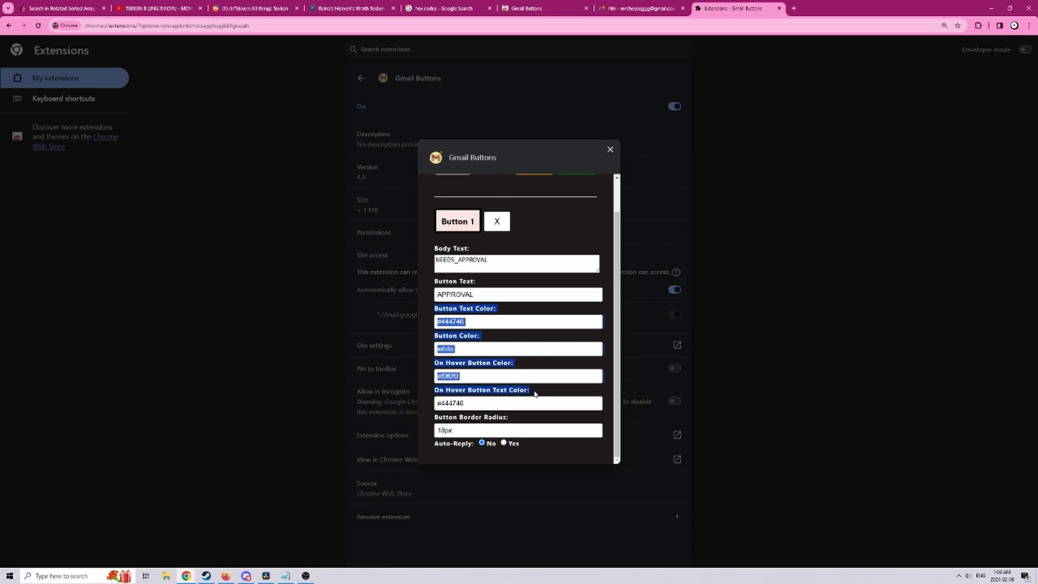
{"action": "left_click", "coordinate": [503, 346]}
{"action": "left_click_drag", "start_coordinate": [463, 322], "coordinate": [434, 325]}
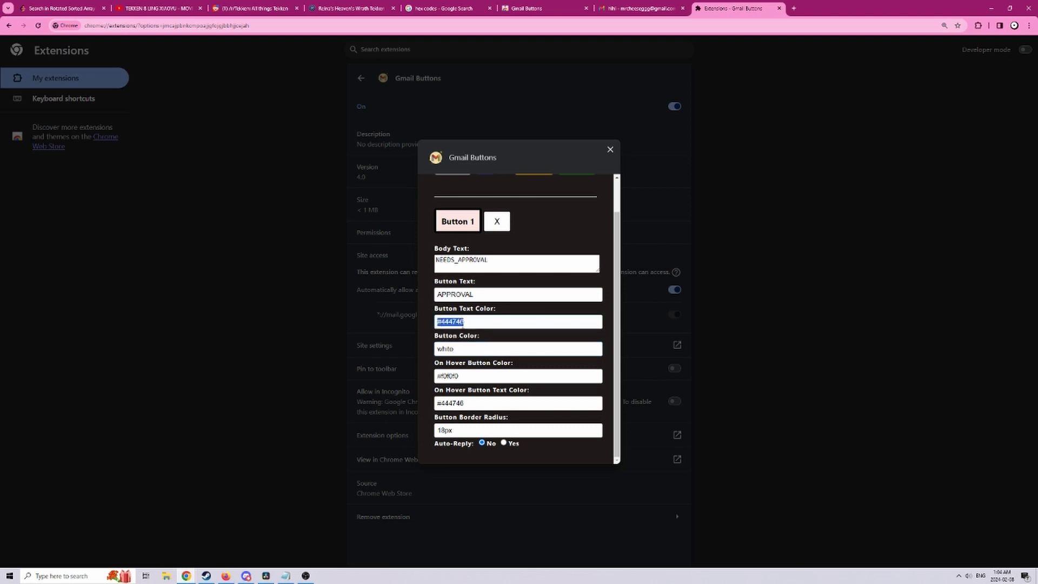
{"action": "left_click_drag", "start_coordinate": [466, 349], "coordinate": [437, 322]}
- Pick a green shade on HTML Color Codes and select its hex code #38B569
{"action": "left_click", "coordinate": [443, 8]}
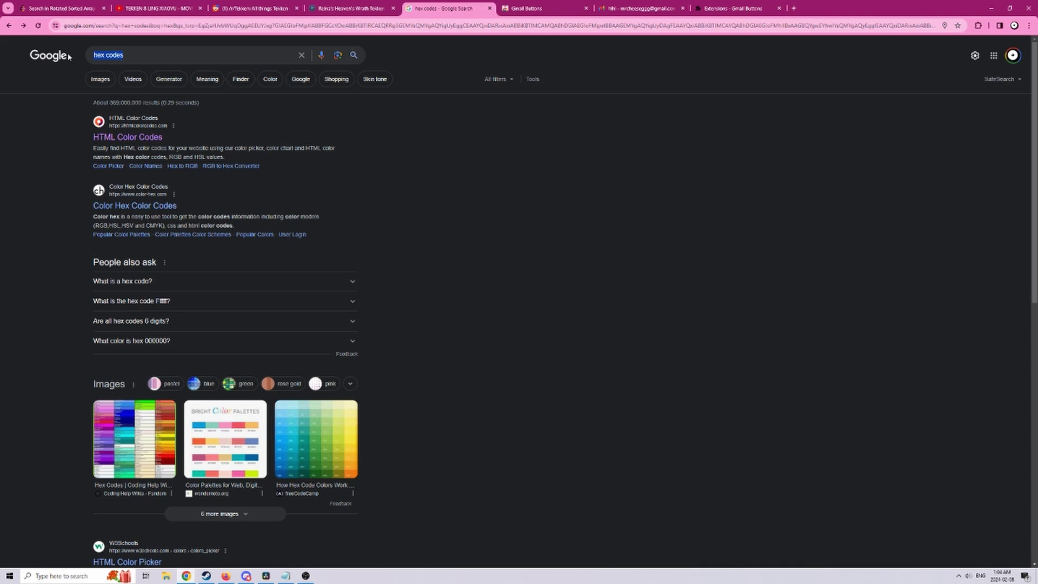
{"action": "left_click", "coordinate": [111, 137]}
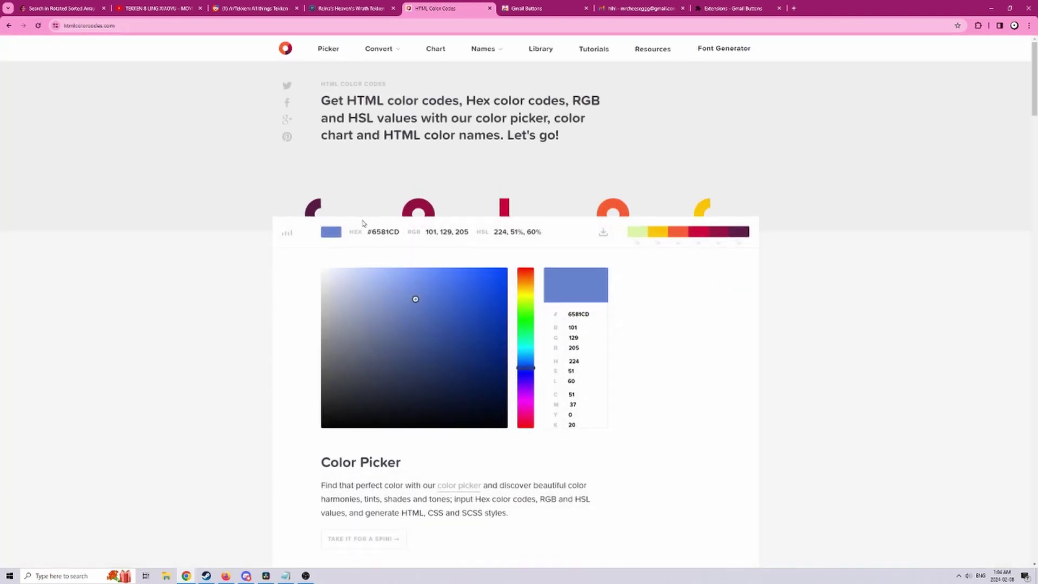
{"action": "left_click_drag", "start_coordinate": [416, 300], "coordinate": [422, 335]}
{"action": "left_click_drag", "start_coordinate": [528, 368], "coordinate": [521, 331]}
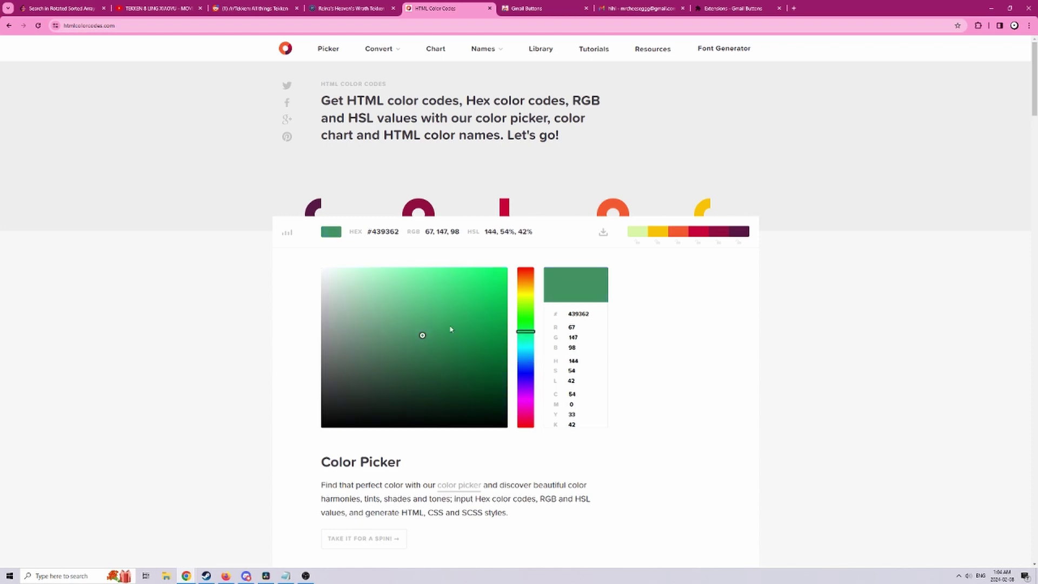
{"action": "left_click_drag", "start_coordinate": [449, 326], "coordinate": [450, 313]}
{"action": "left_click_drag", "start_coordinate": [400, 232], "coordinate": [367, 232]}
{"action": "key", "text": "ctrl+c"}
- Back in Gmail Buttons options, paste #38B569 as Button 1's on-hover colour
{"action": "left_click", "coordinate": [541, 8]}
{"action": "left_click", "coordinate": [622, 8]}
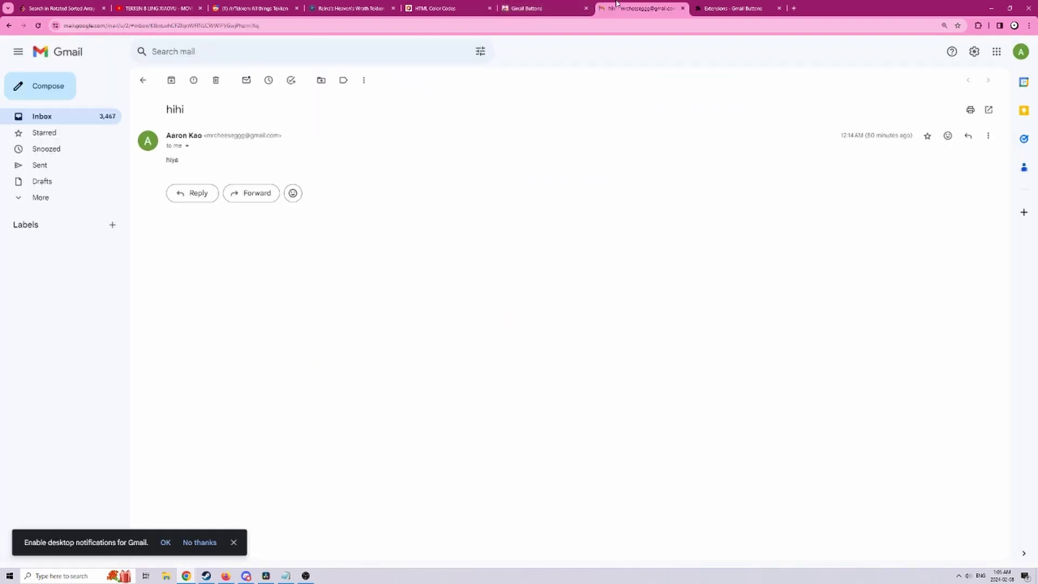
{"action": "left_click", "coordinate": [367, 8]}
{"action": "left_click", "coordinate": [459, 8]}
{"action": "left_click", "coordinate": [711, 8]}
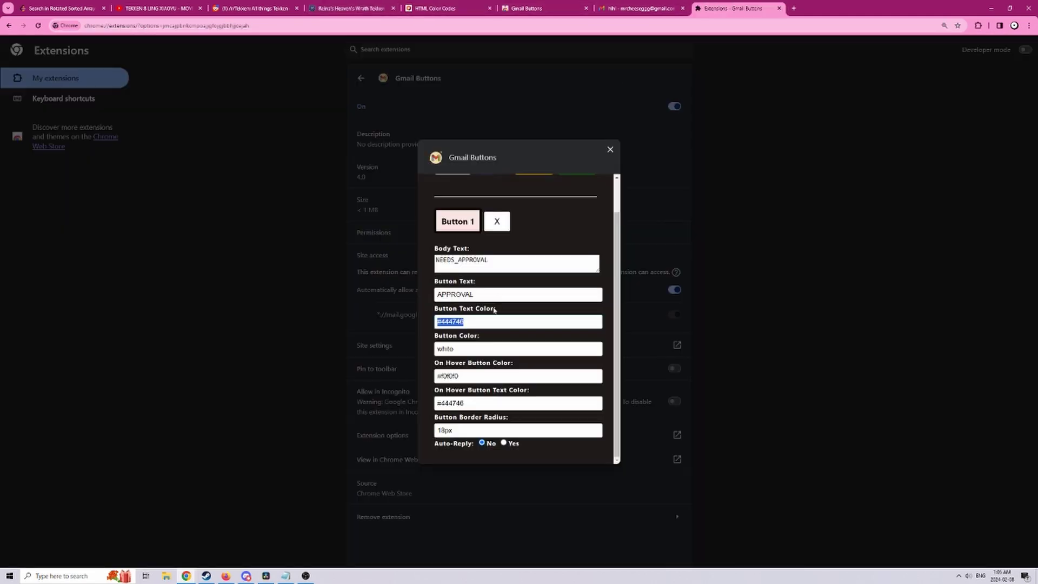
{"action": "triple_click", "coordinate": [474, 324]}
{"action": "triple_click", "coordinate": [481, 377]}
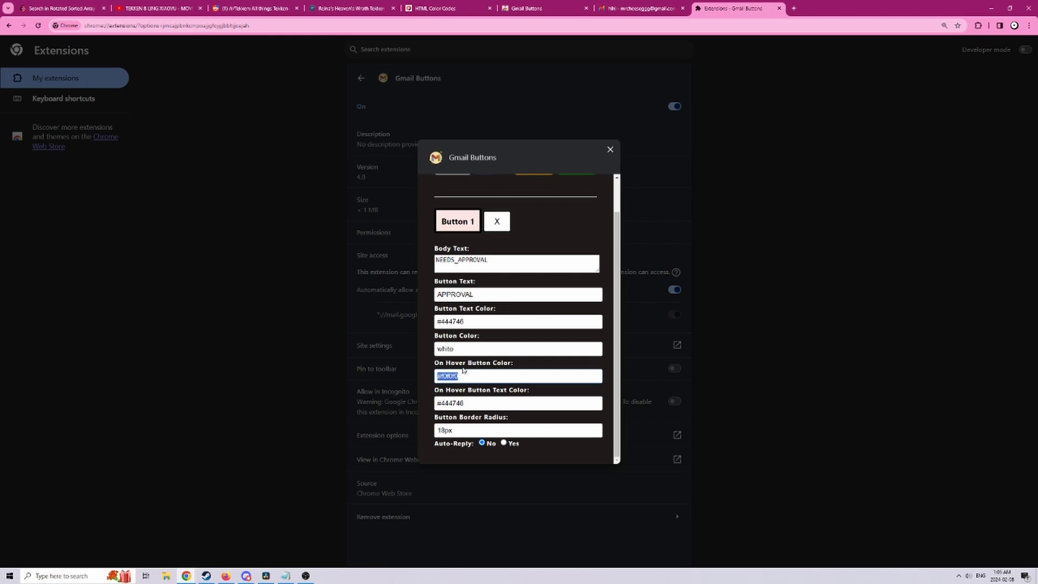
{"action": "key", "text": "ctrl+v"}
- Change Button 1's border radius from 18 to 4
{"action": "left_click_drag", "start_coordinate": [454, 430], "coordinate": [437, 430]}
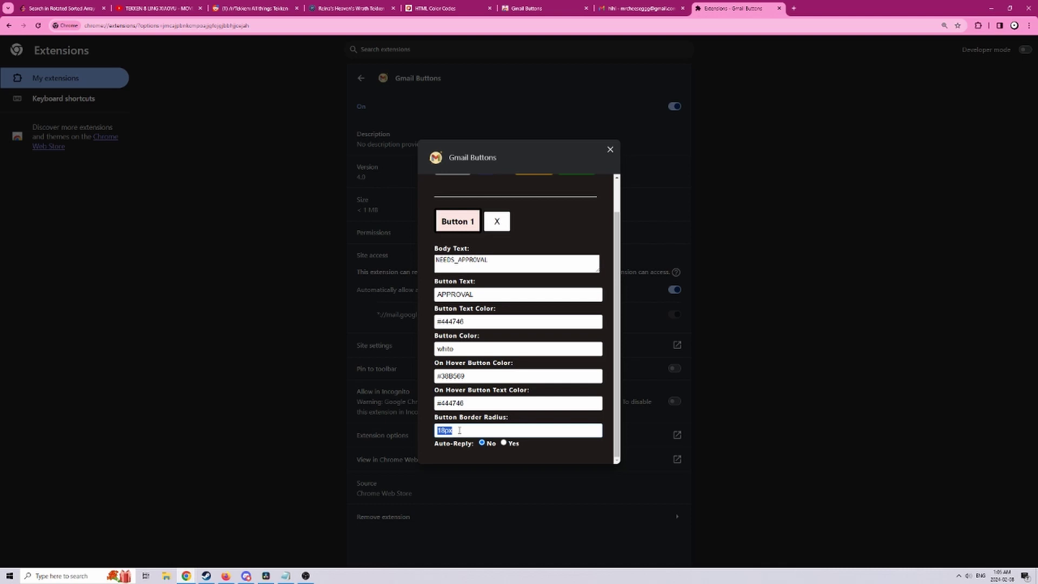
{"action": "left_click", "coordinate": [459, 430]}
{"action": "left_click_drag", "start_coordinate": [446, 430], "coordinate": [435, 430]}
{"action": "type", "text": "4"}
- Add Button 2 with body text IN_PROGRESS and button label PROGRESS
{"action": "scroll", "coordinate": [489, 373], "scroll_direction": "up", "scroll_amount": 1}
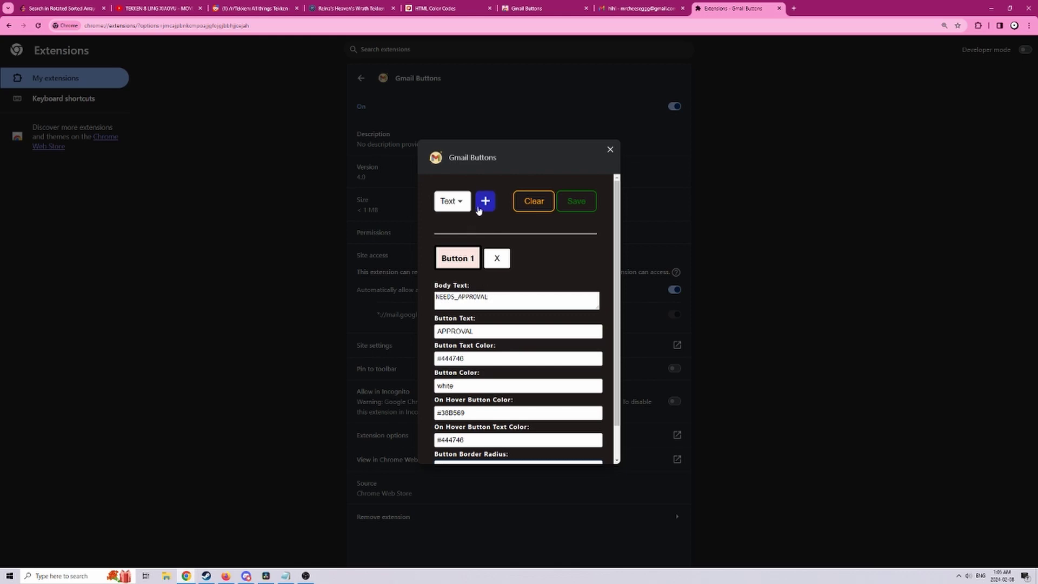
{"action": "left_click", "coordinate": [485, 202]}
{"action": "scroll", "coordinate": [481, 325], "scroll_direction": "down", "scroll_amount": 6}
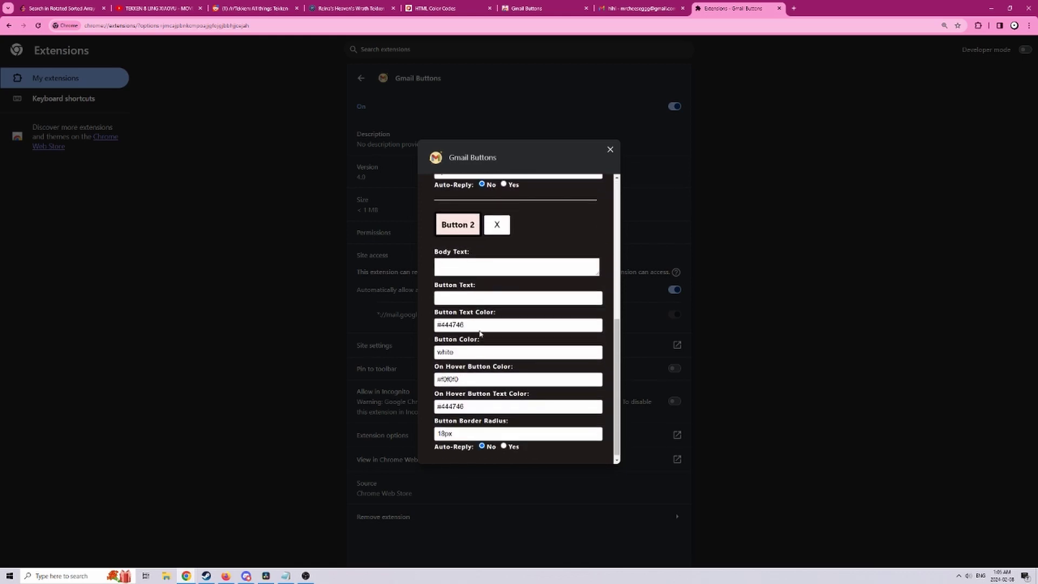
{"action": "left_click", "coordinate": [477, 262]}
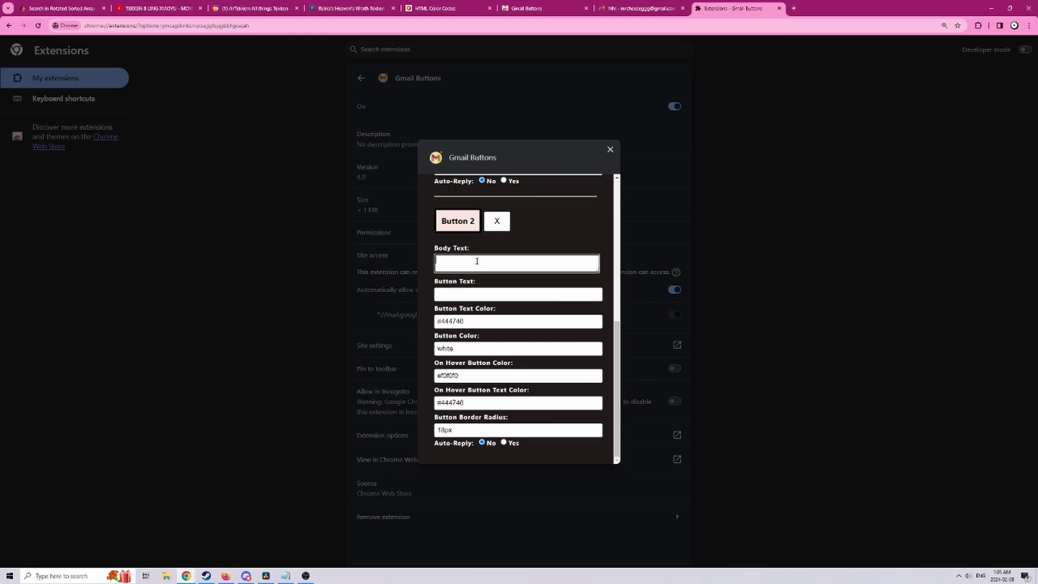
{"action": "type", "text": "IN_PROGRESS"}
{"action": "left_click", "coordinate": [476, 292]}
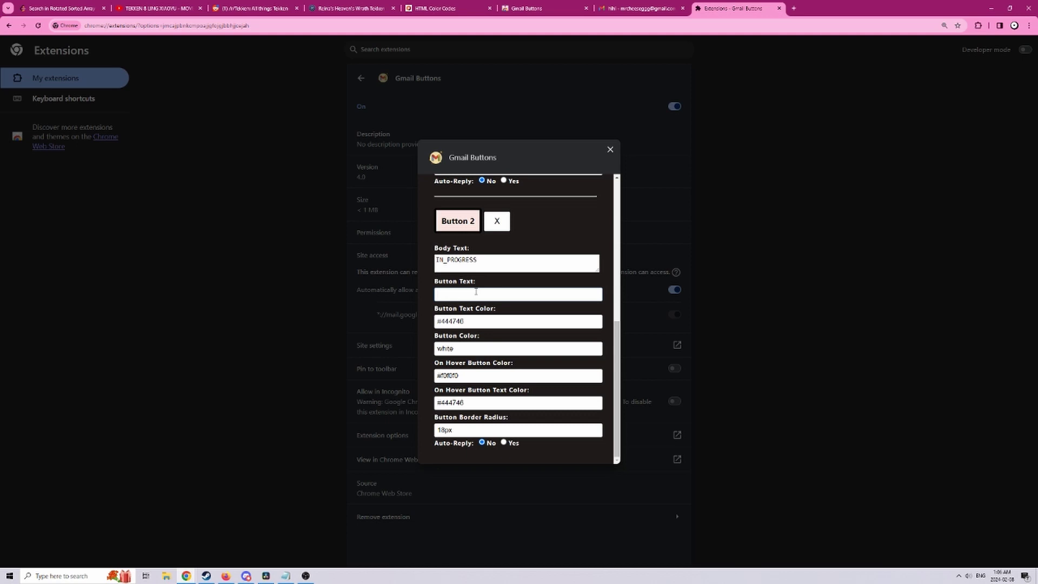
{"action": "type", "text": "PROGRESS"}
- Make Button 3 a Gif button searching GIPHY for iCarly, and save the settings
{"action": "scroll", "coordinate": [509, 392], "scroll_direction": "up", "scroll_amount": 5}
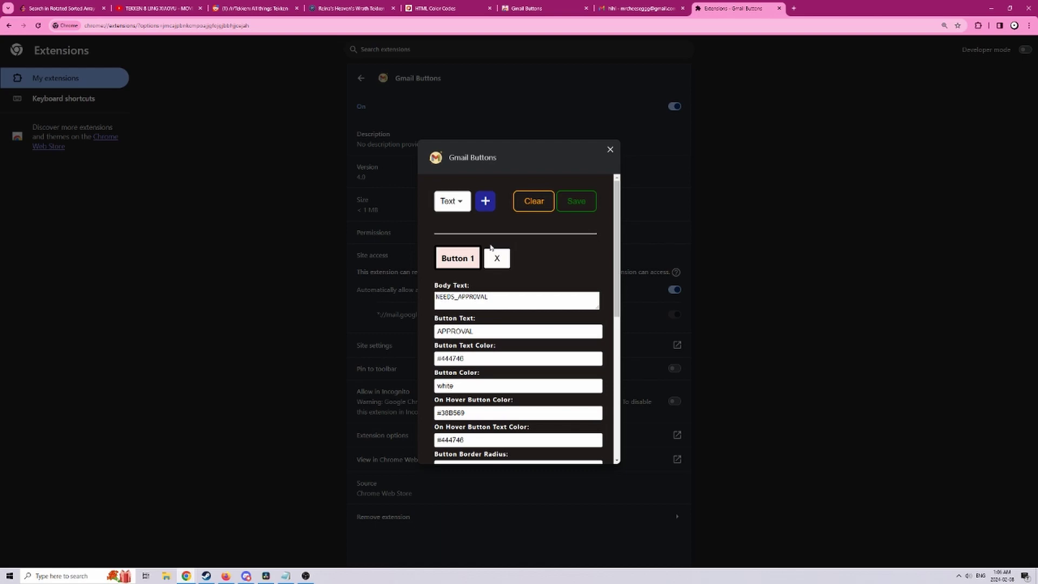
{"action": "left_click", "coordinate": [463, 207]}
{"action": "left_click", "coordinate": [459, 225]}
{"action": "scroll", "coordinate": [491, 281], "scroll_direction": "down", "scroll_amount": 10}
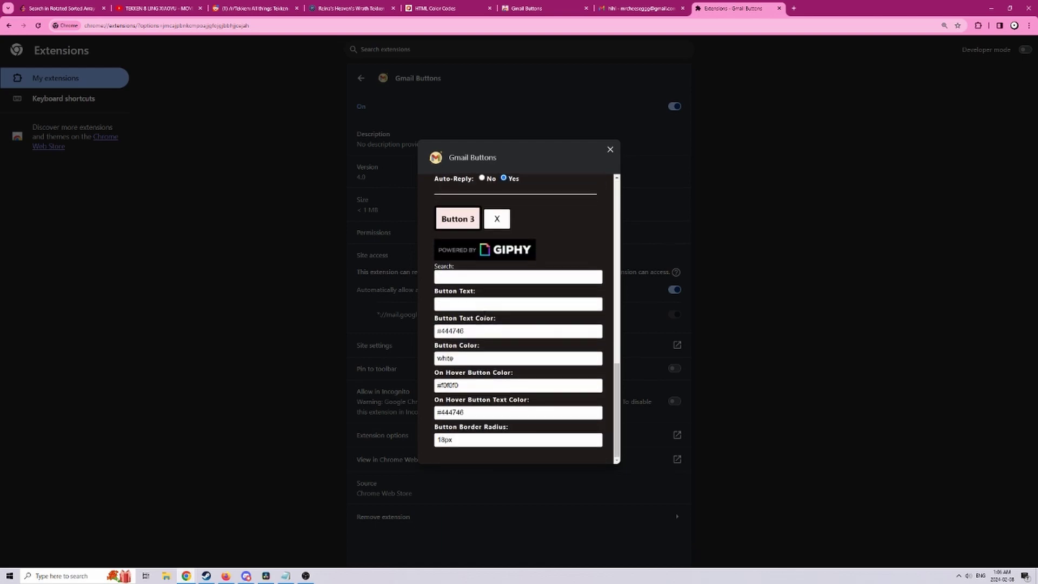
{"action": "left_click", "coordinate": [459, 275]}
{"action": "left_click", "coordinate": [458, 276]}
{"action": "scroll", "coordinate": [477, 303], "scroll_direction": "up", "scroll_amount": 10}
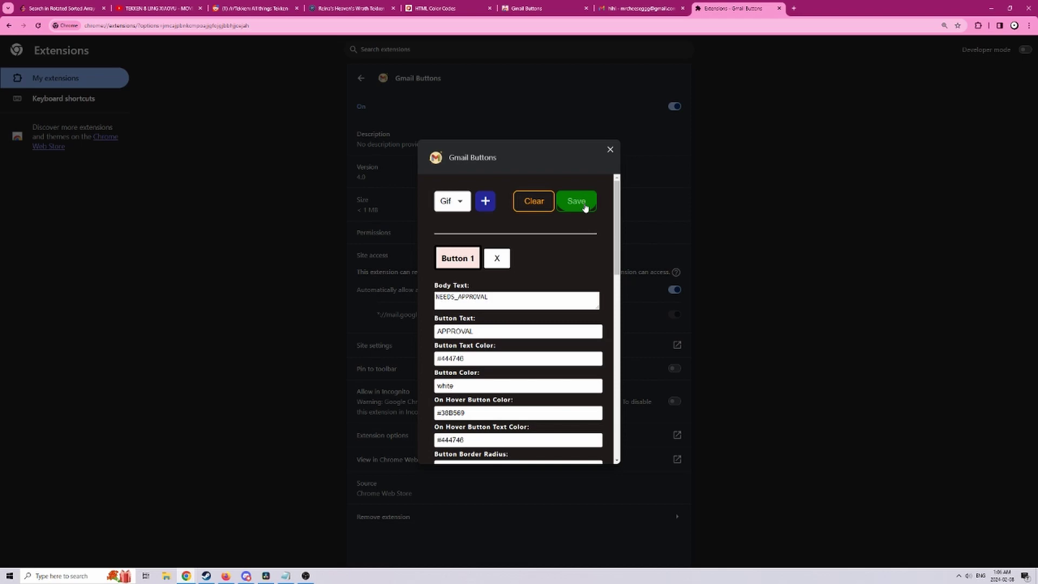
{"action": "left_click", "coordinate": [584, 205]}
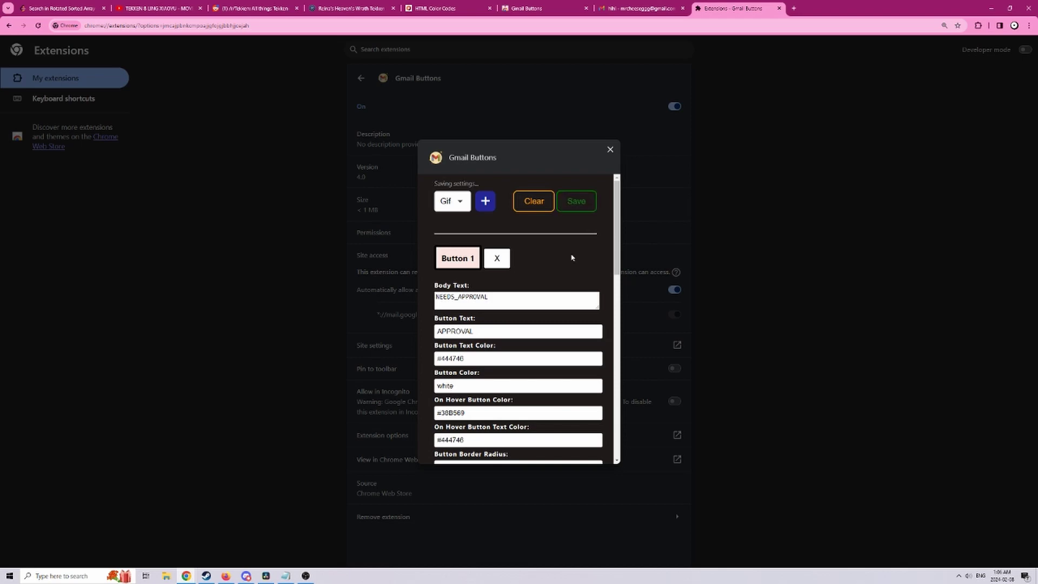
- Send a NEEDS_APPROVAL reply in the hihi thread with the note 'I need approval'
{"action": "left_click", "coordinate": [613, 10]}
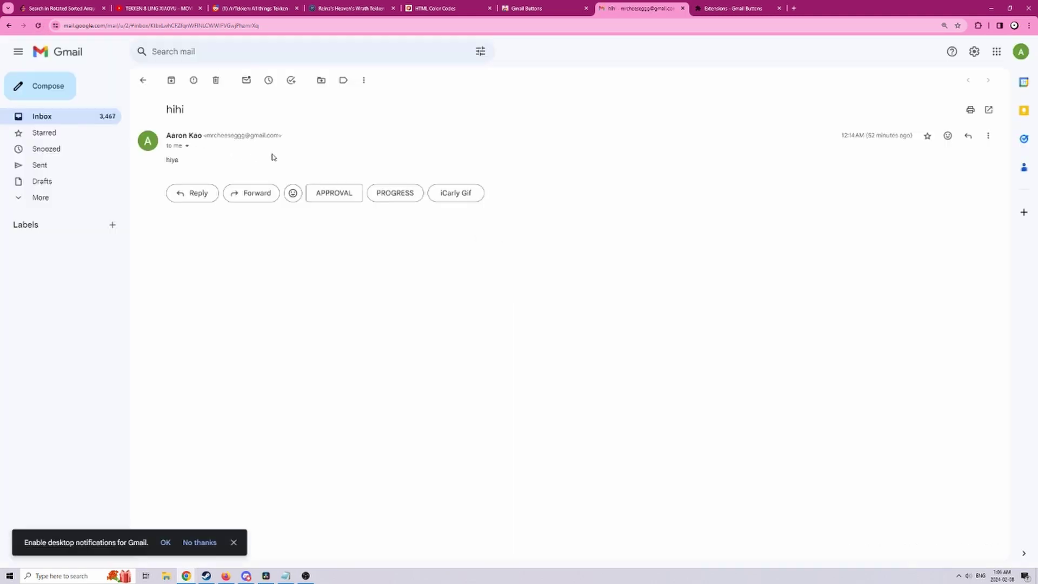
{"action": "left_click", "coordinate": [355, 193]}
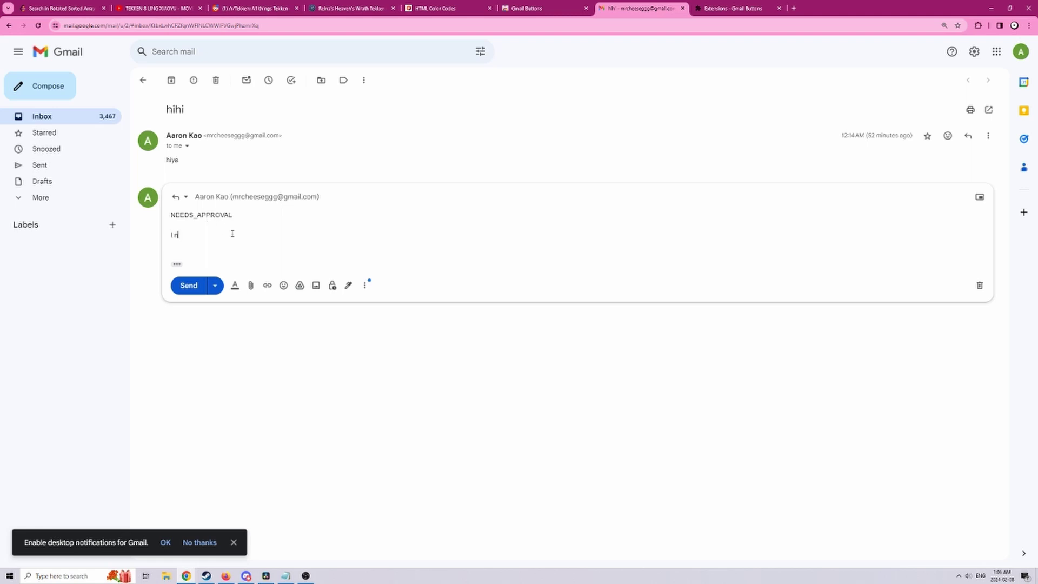
{"action": "type", "text": "I need approval from Tom."}
{"action": "left_click", "coordinate": [196, 283]}
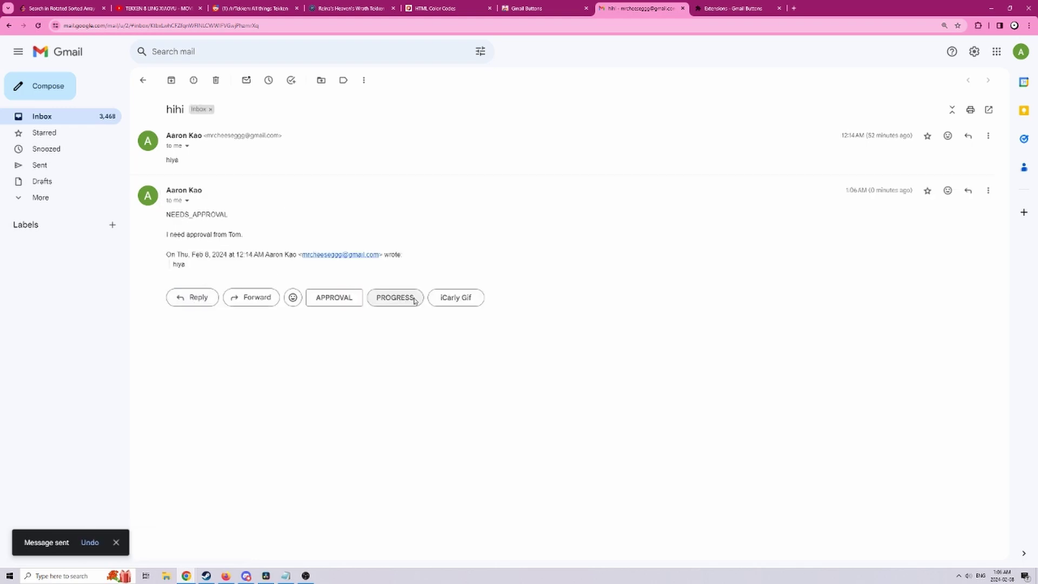
- Send an IN_PROGRESS reply, then an iCarly GIF reply, discarding the first draft
{"action": "left_click", "coordinate": [413, 299]}
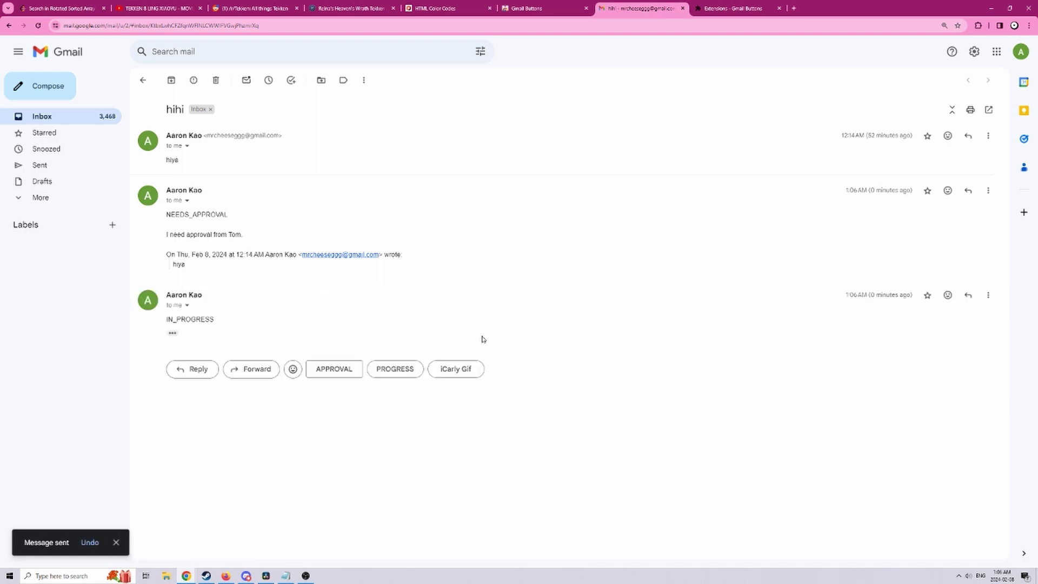
{"action": "left_click", "coordinate": [475, 370]}
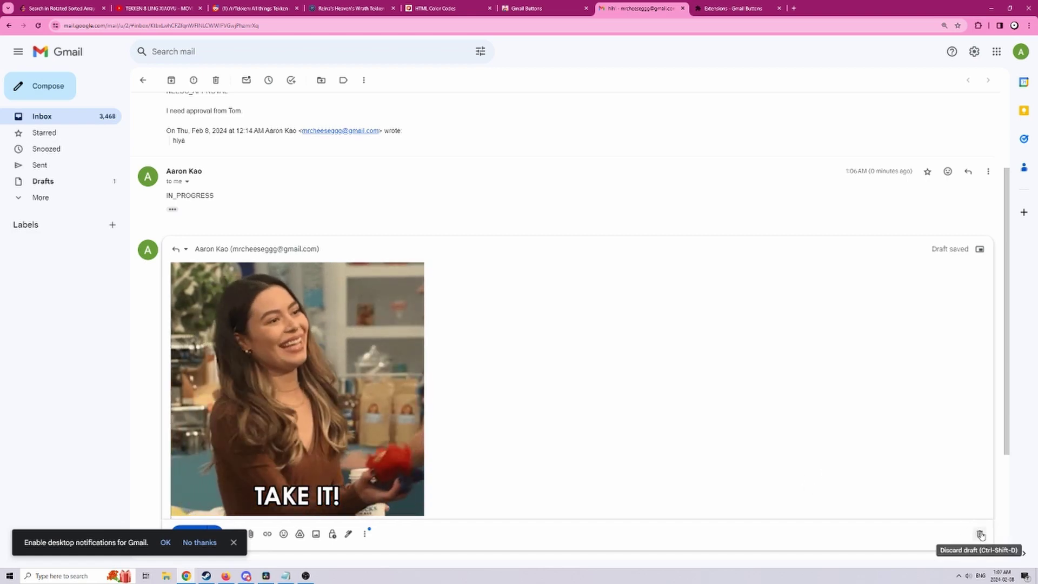
{"action": "left_click", "coordinate": [978, 534]}
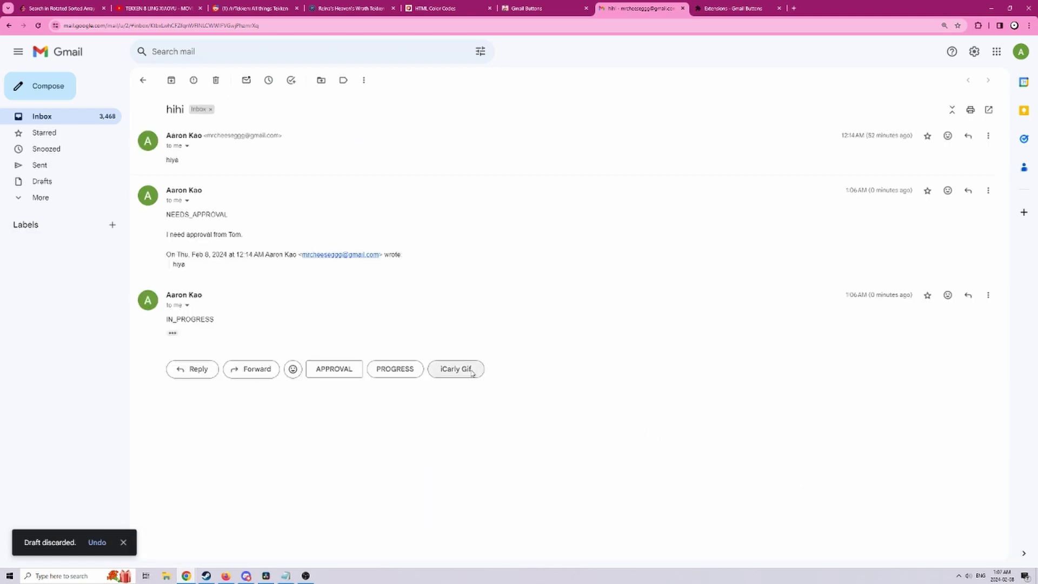
{"action": "left_click", "coordinate": [472, 371]}
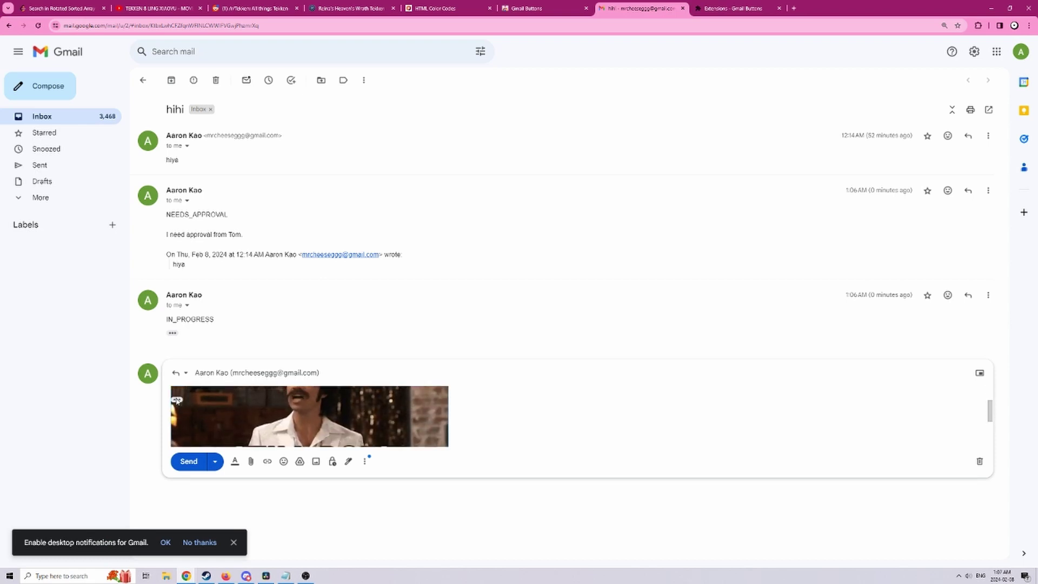
{"action": "left_click", "coordinate": [236, 415]}
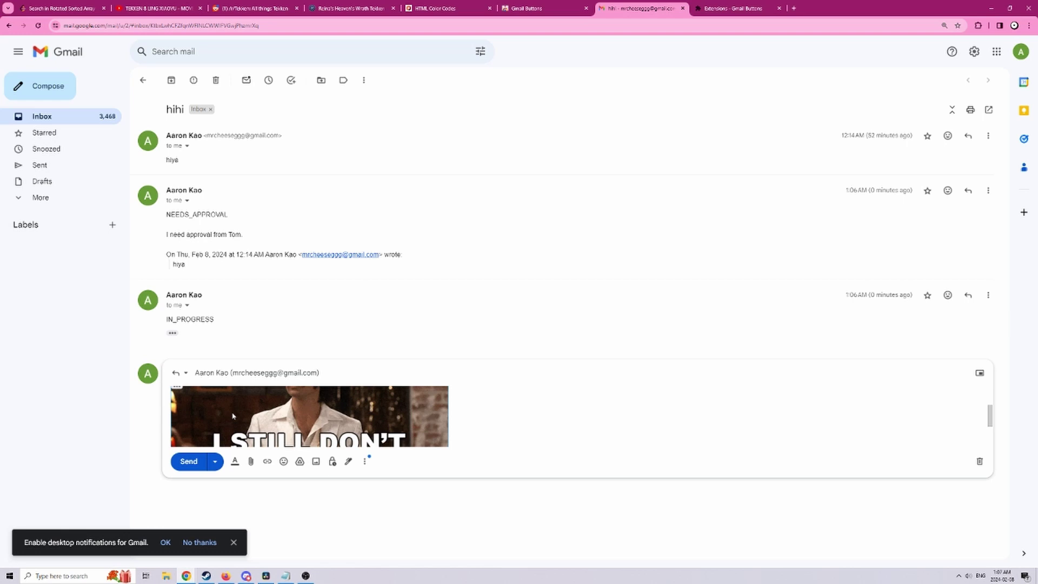
{"action": "left_click", "coordinate": [189, 461]}
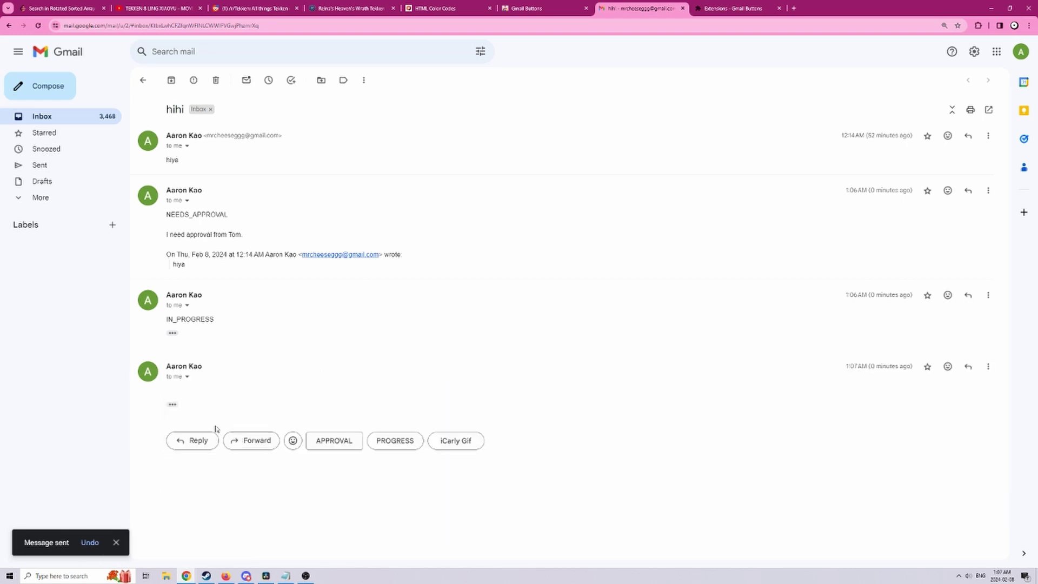
{"action": "scroll", "coordinate": [556, 243], "scroll_direction": "down", "scroll_amount": 1}
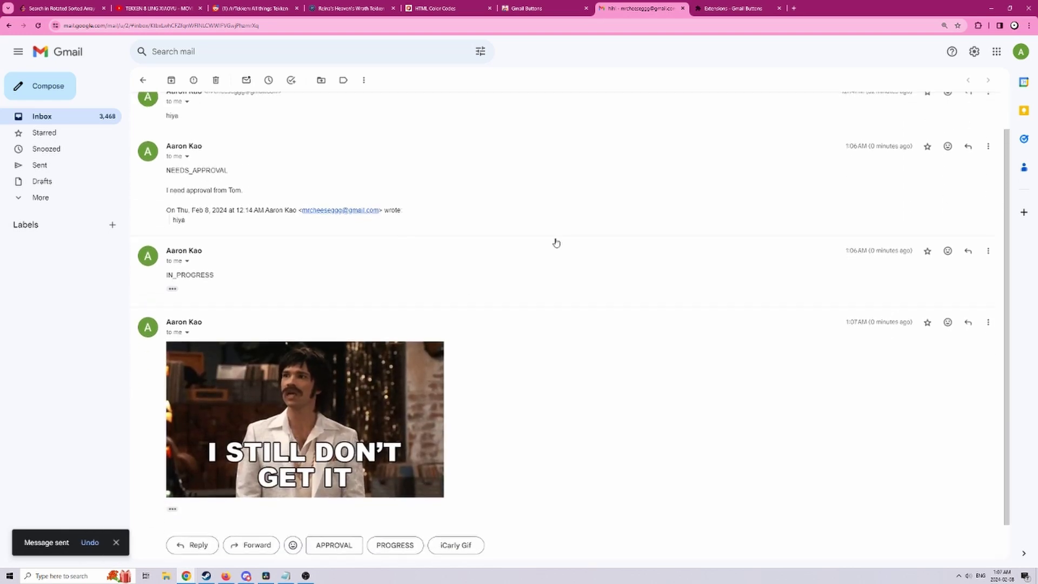
- Delete Button 2 (PROGRESS) in the Gmail Buttons settings and save, leaving APPROVAL and iCarly Gif
{"action": "left_click", "coordinate": [719, 9]}
{"action": "scroll", "coordinate": [492, 295], "scroll_direction": "down", "scroll_amount": 3}
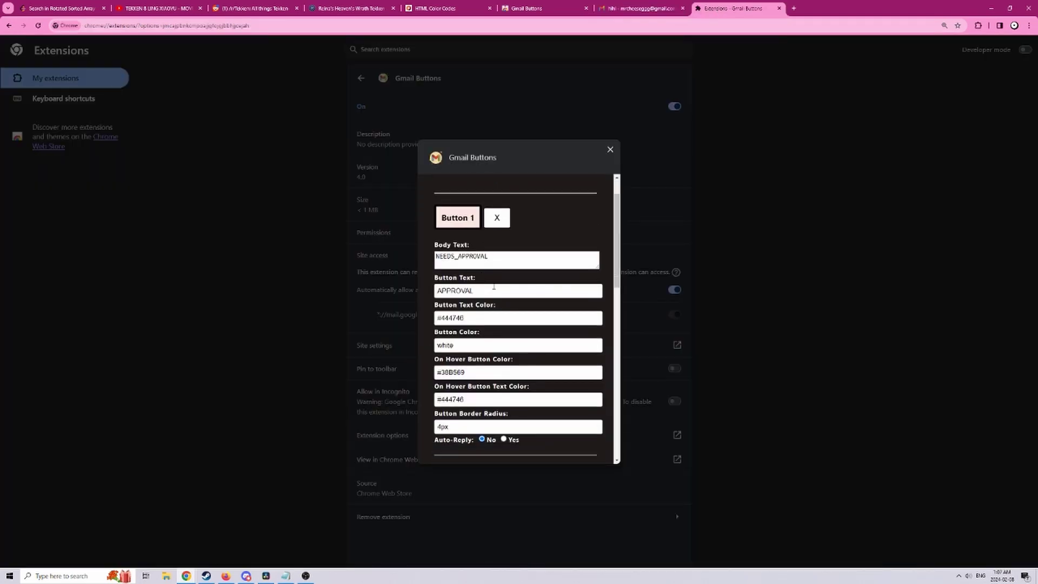
{"action": "scroll", "coordinate": [514, 244], "scroll_direction": "up", "scroll_amount": 3}
{"action": "scroll", "coordinate": [493, 324], "scroll_direction": "down", "scroll_amount": 6}
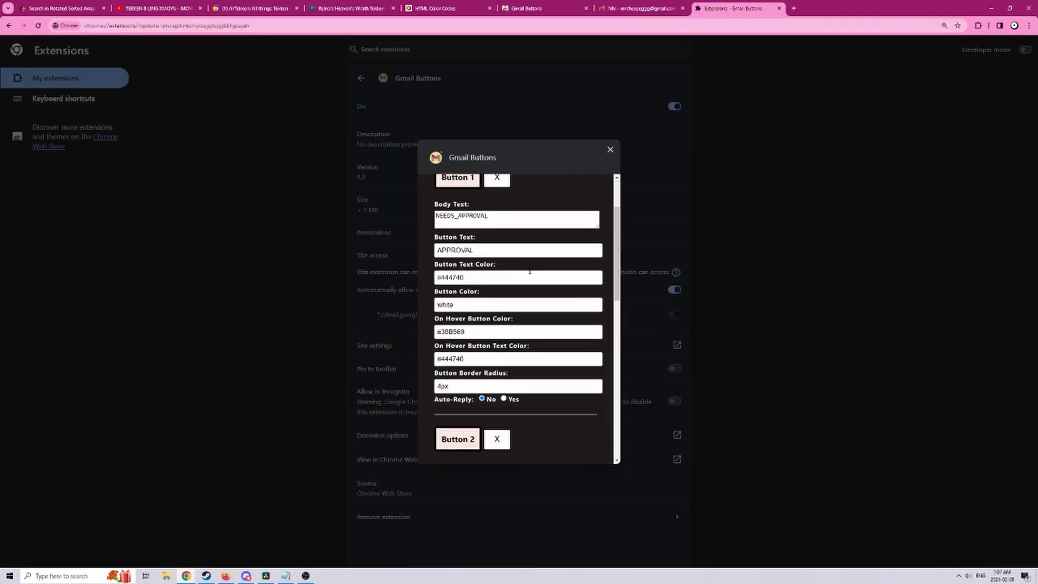
{"action": "scroll", "coordinate": [493, 324], "scroll_direction": "up", "scroll_amount": 2}
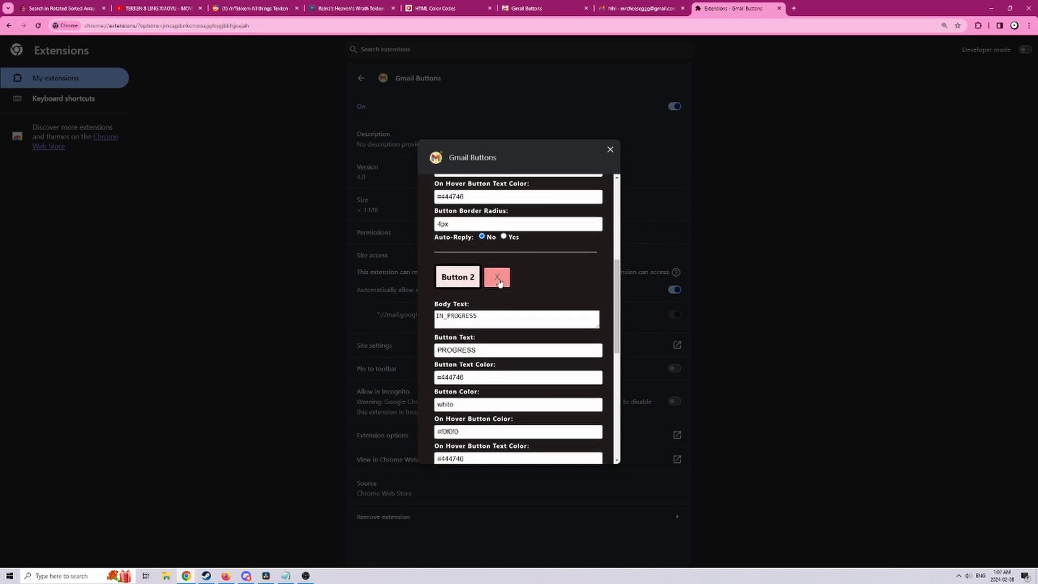
{"action": "left_click", "coordinate": [497, 278]}
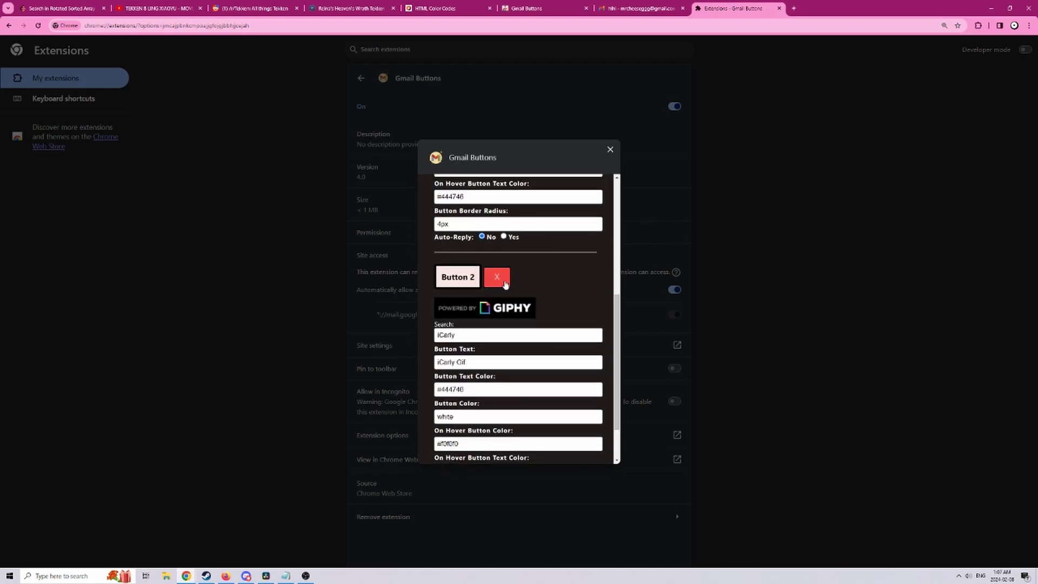
{"action": "scroll", "coordinate": [524, 288], "scroll_direction": "up", "scroll_amount": 5}
{"action": "left_click", "coordinate": [579, 210]}
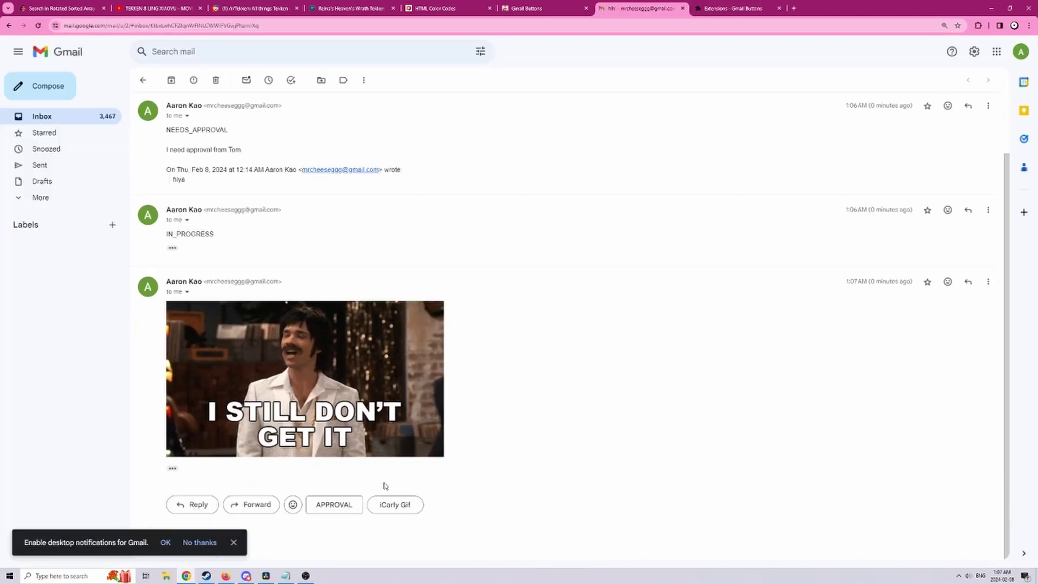
- Clear every custom button entry in the Gmail Buttons extension options
{"action": "left_click", "coordinate": [730, 8]}
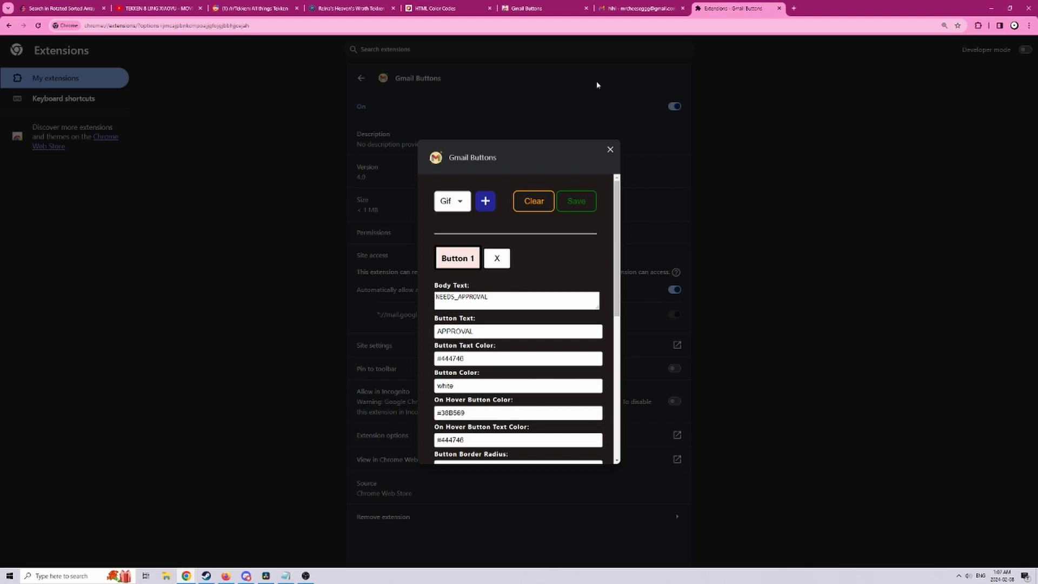
{"action": "left_click", "coordinate": [525, 204]}
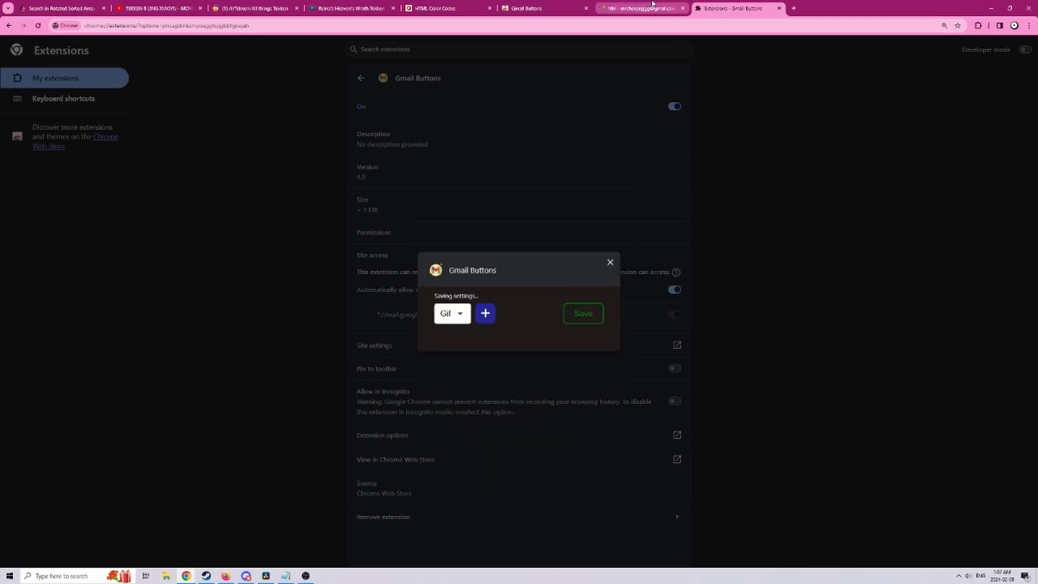